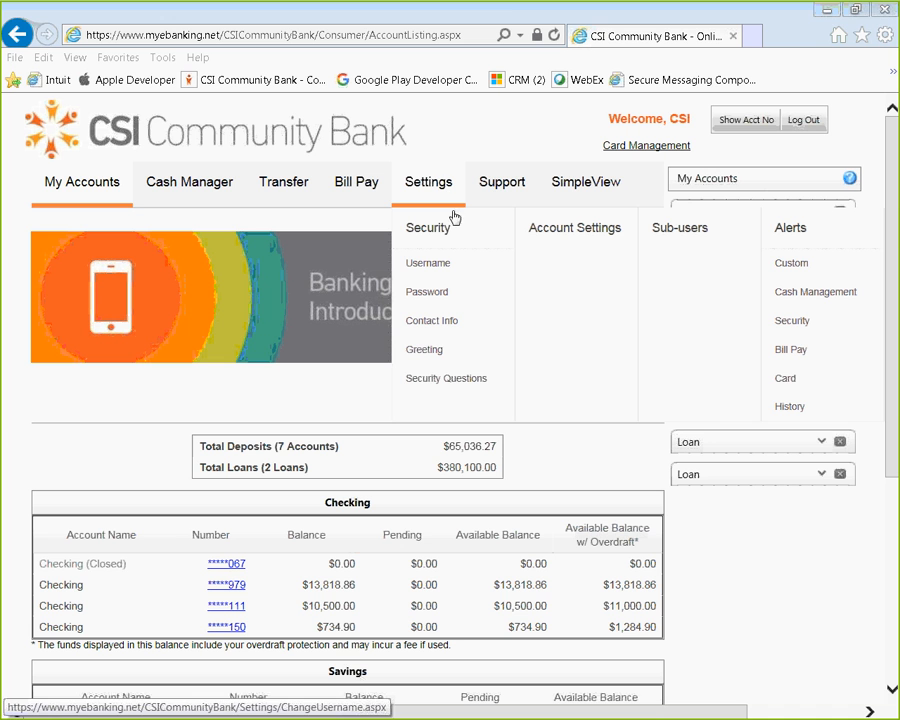
# Step: Start adding a sub-user, entering Test User as the name and filling in the sub-user's e-mail address
pyautogui.click(699, 230)
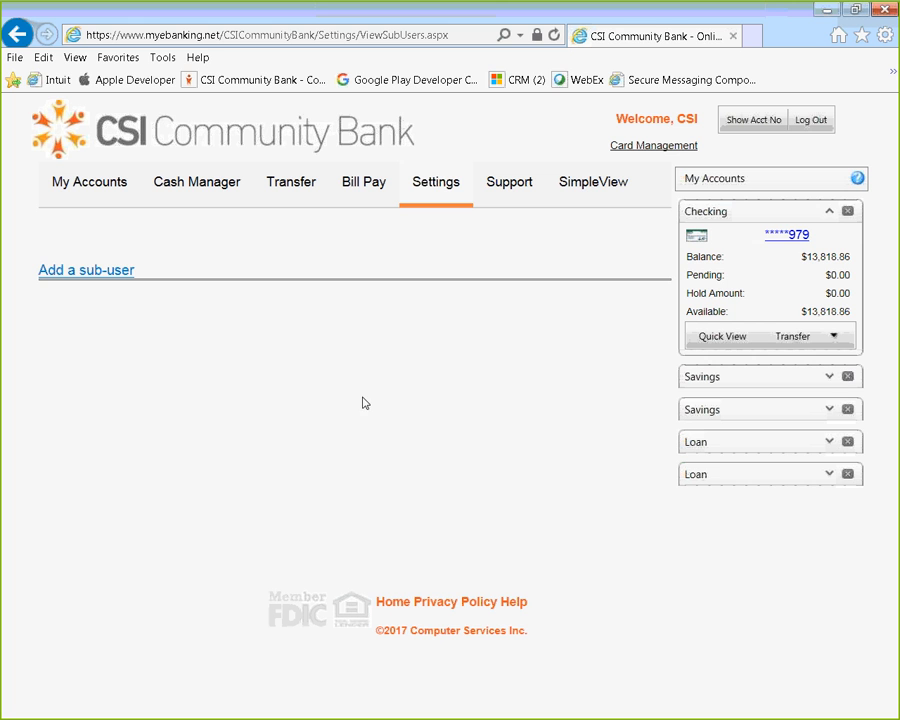
pyautogui.click(104, 284)
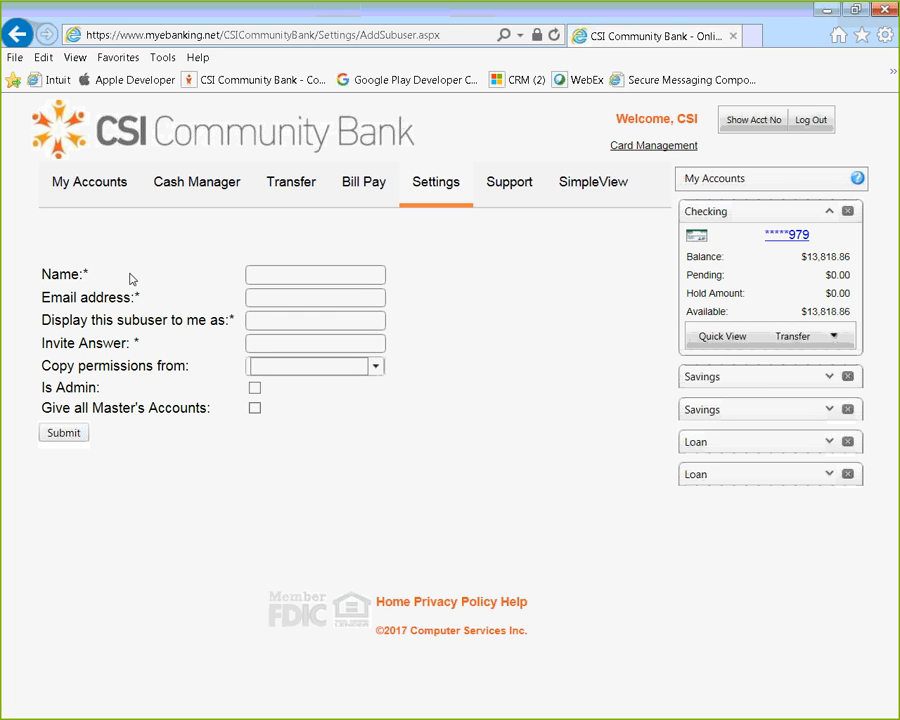
pyautogui.click(294, 277)
pyautogui.write('Test User')
pyautogui.press('Tab')
pyautogui.write('test@test.com')
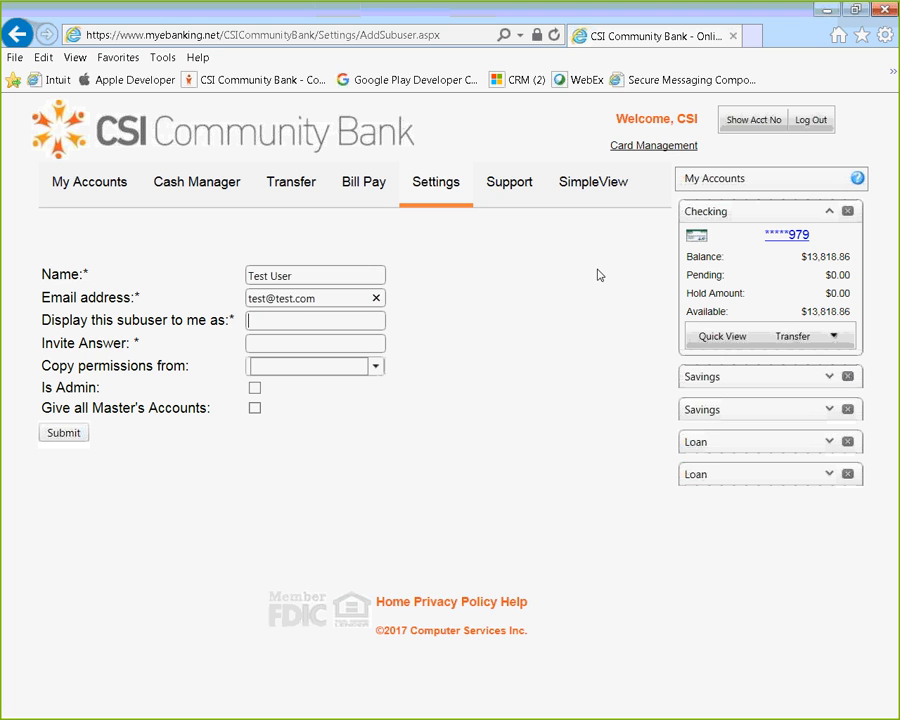
# Step: Set the sub-user's display name to Exmaple 1 and fill in the invite answer
pyautogui.press('Tab')
pyautogui.write('Exmaple 1')
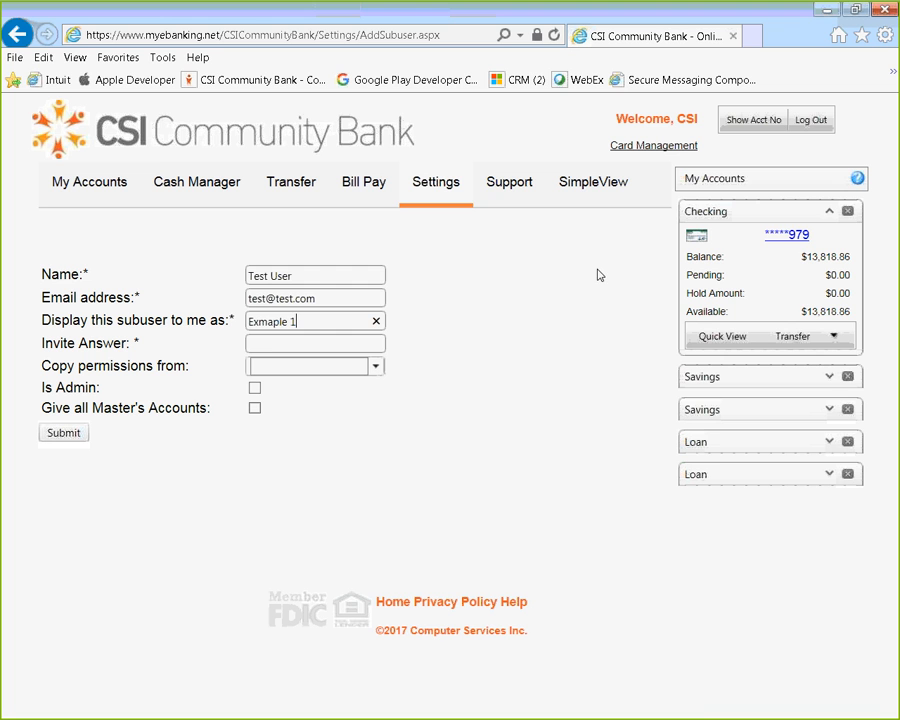
pyautogui.click(271, 346)
pyautogui.write('Test')
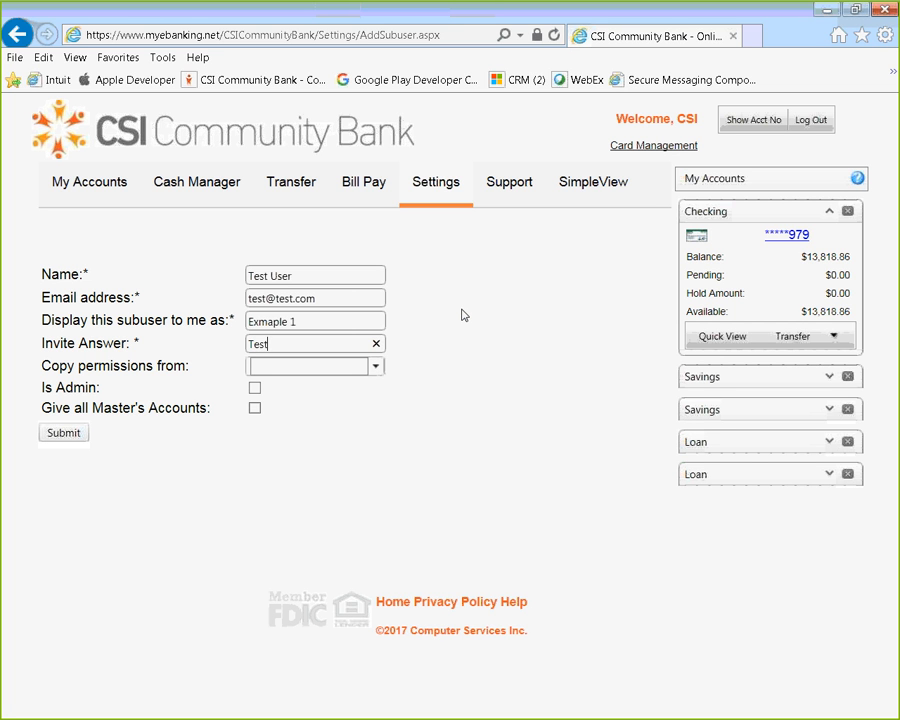
pyautogui.press('Tab')
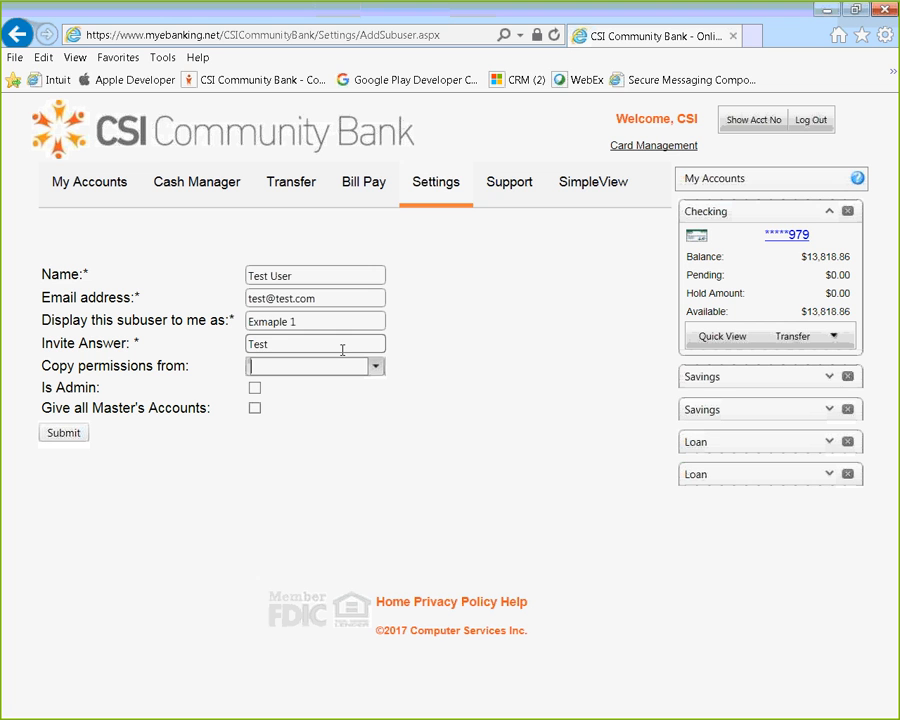
# Step: Submit the new sub-user without copied permissions, admin rights or access to all the master's accounts
pyautogui.click(285, 342)
pyautogui.click(377, 367)
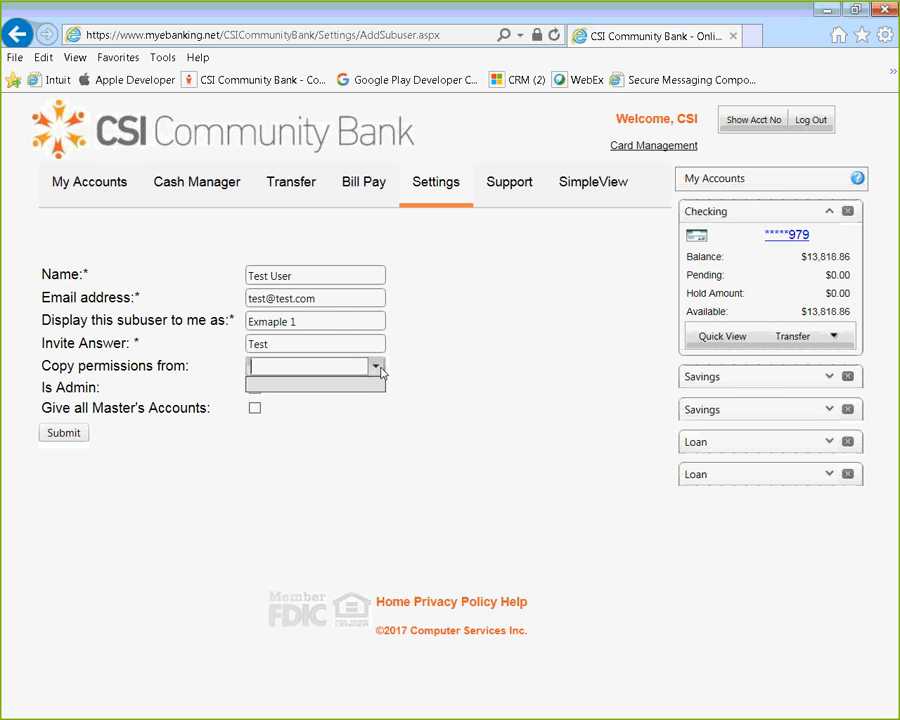
pyautogui.click(367, 420)
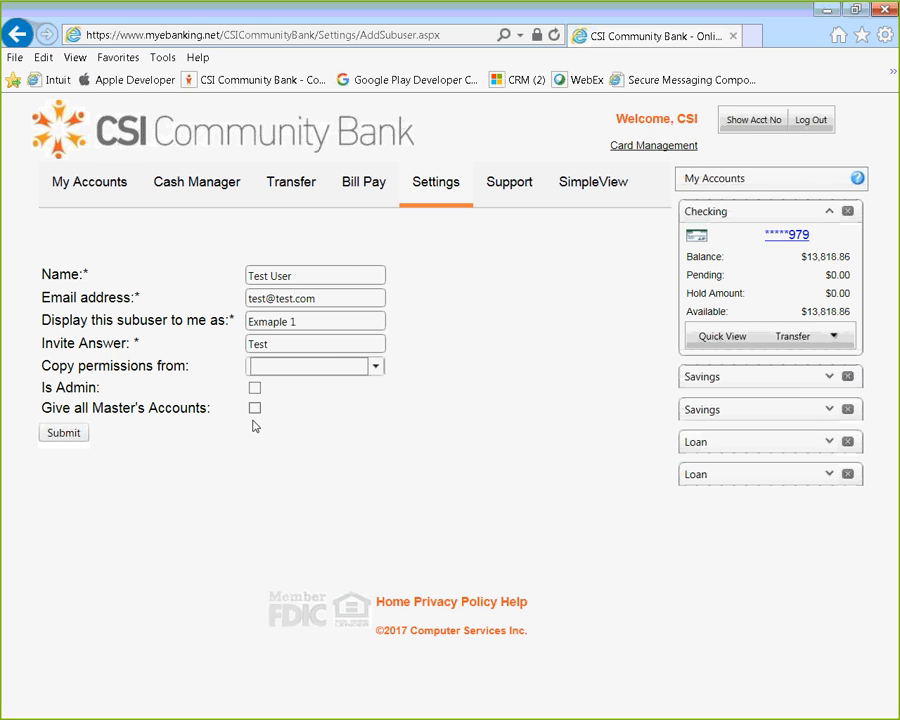
pyautogui.click(64, 436)
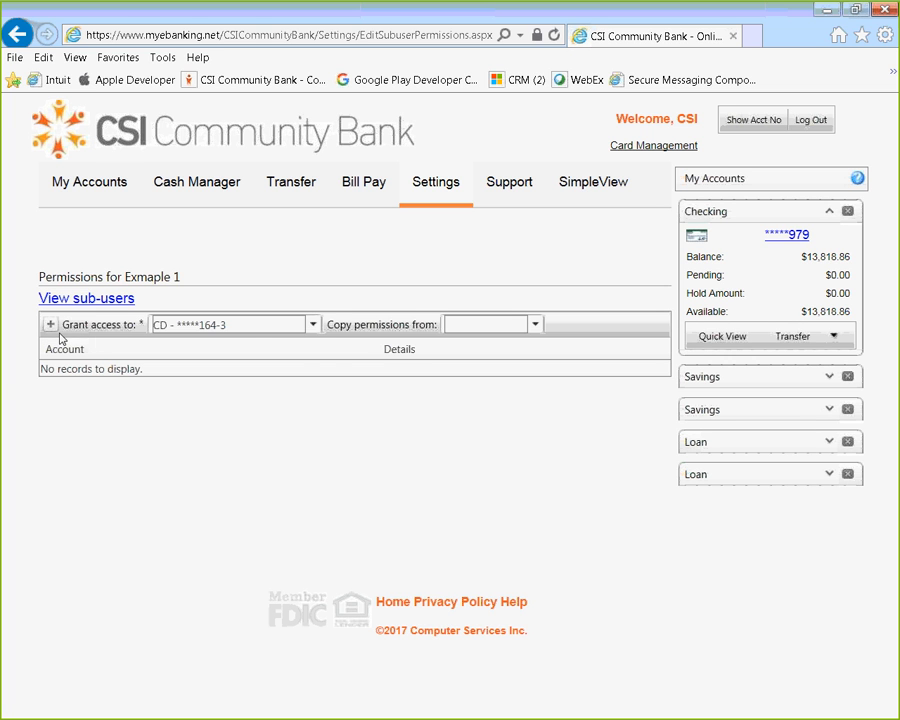
# Step: Grant Exmaple 1 access to the first checking account in the list, without copying permissions from another sub-user
pyautogui.click(314, 327)
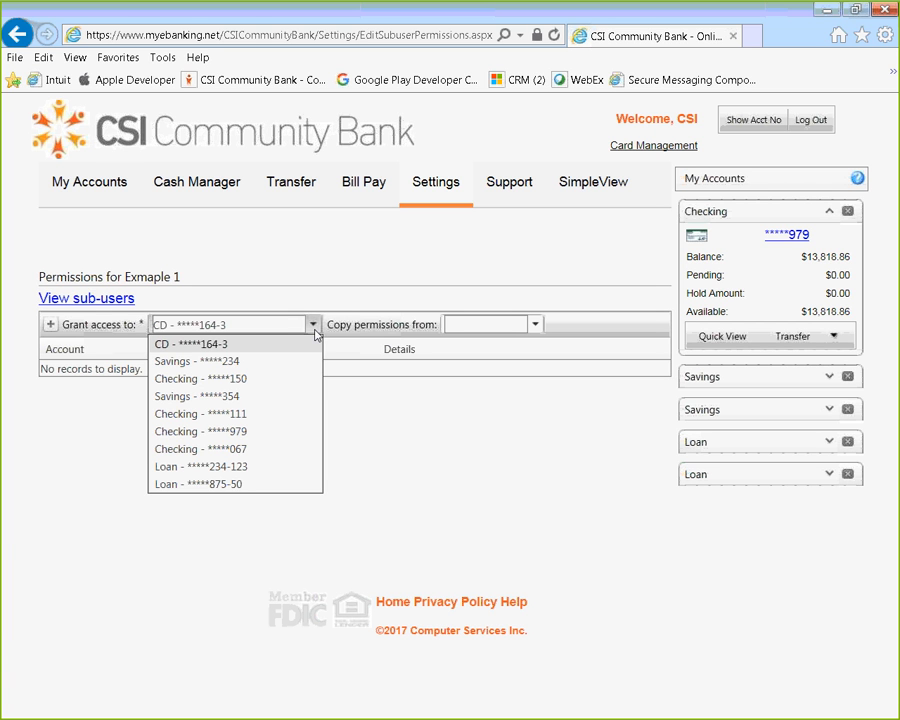
pyautogui.click(250, 378)
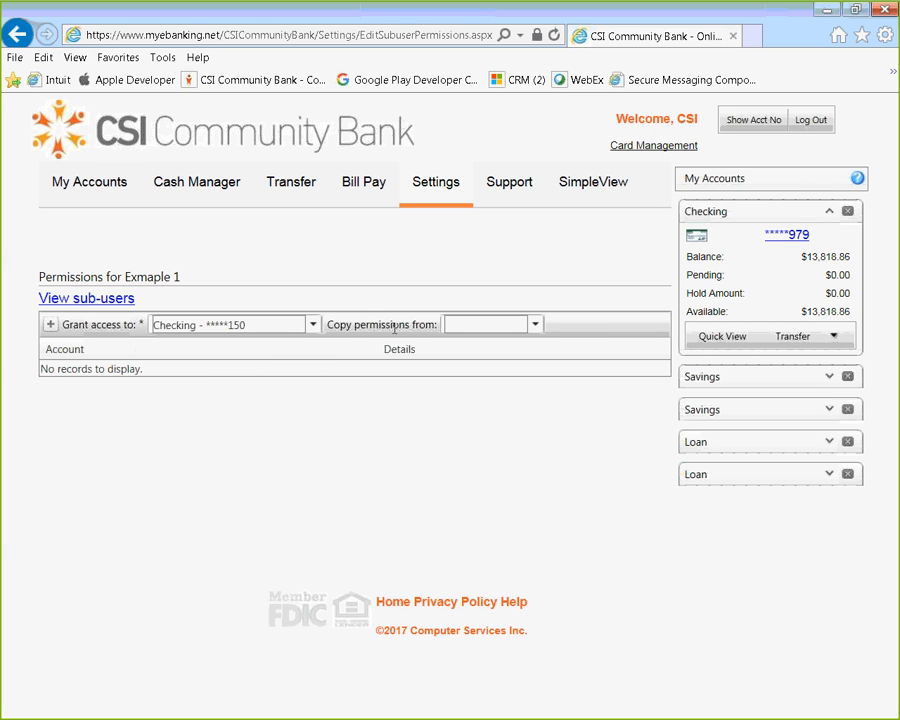
pyautogui.click(537, 327)
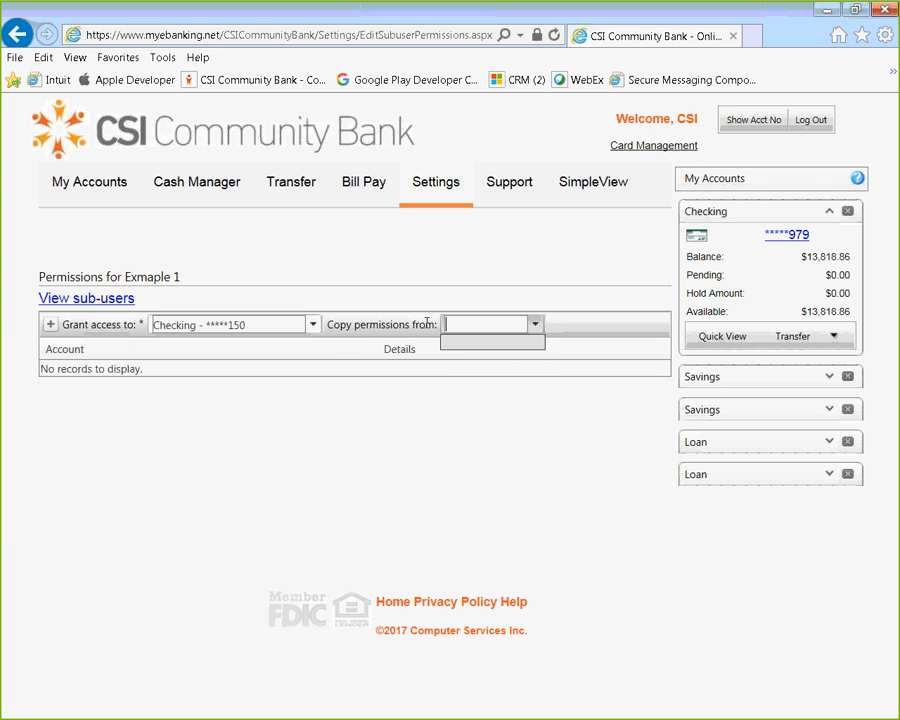
pyautogui.click(361, 335)
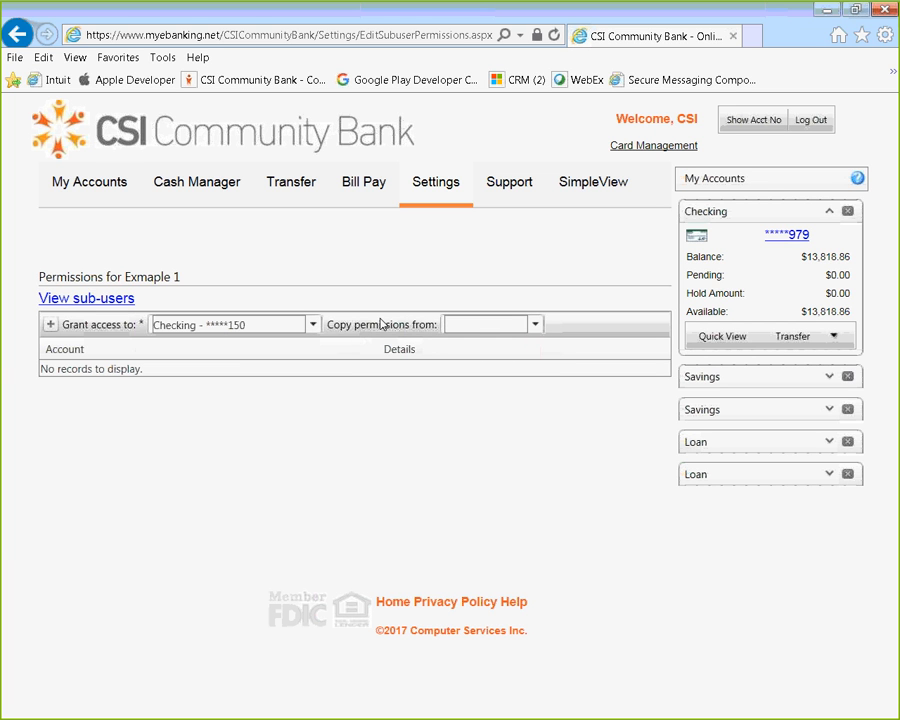
pyautogui.click(50, 332)
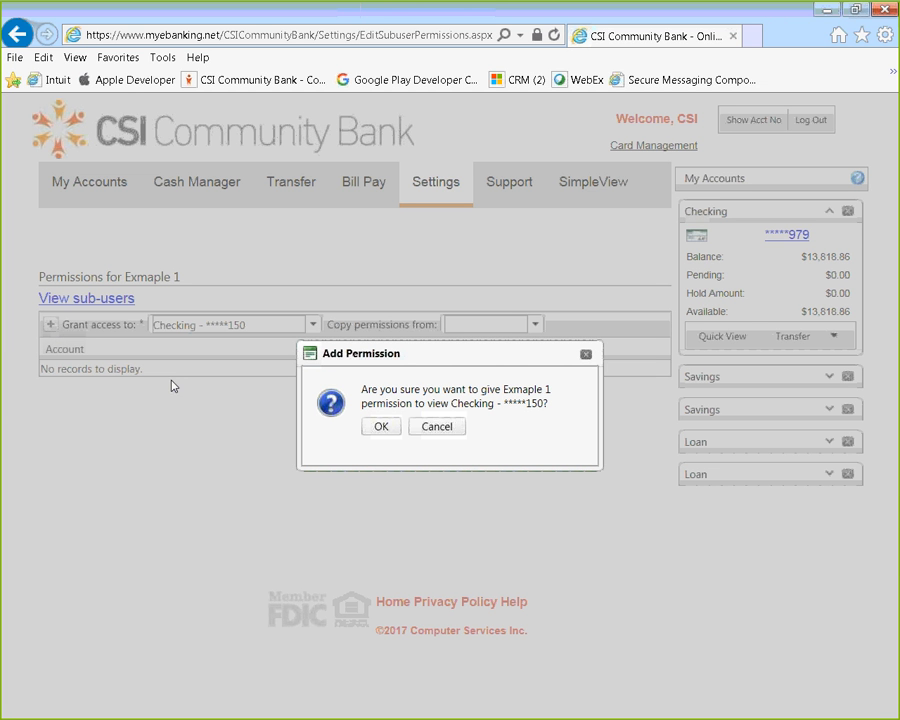
pyautogui.click(383, 429)
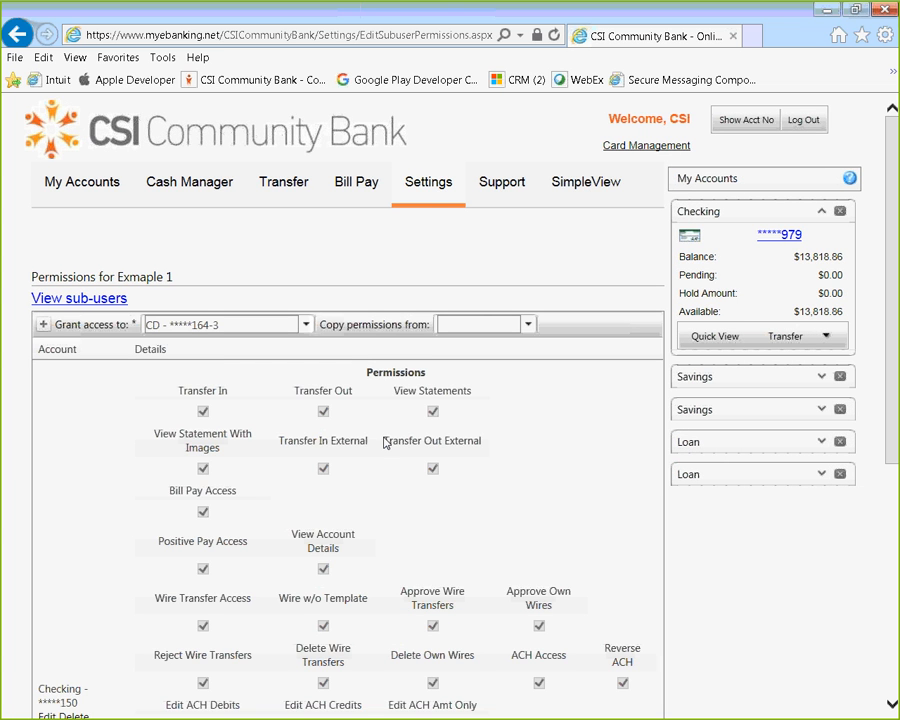
# Step: Review the permissions and the transaction limits assigned to Exmaple 1 for the checking account
pyautogui.scroll(-5, 518, 484)
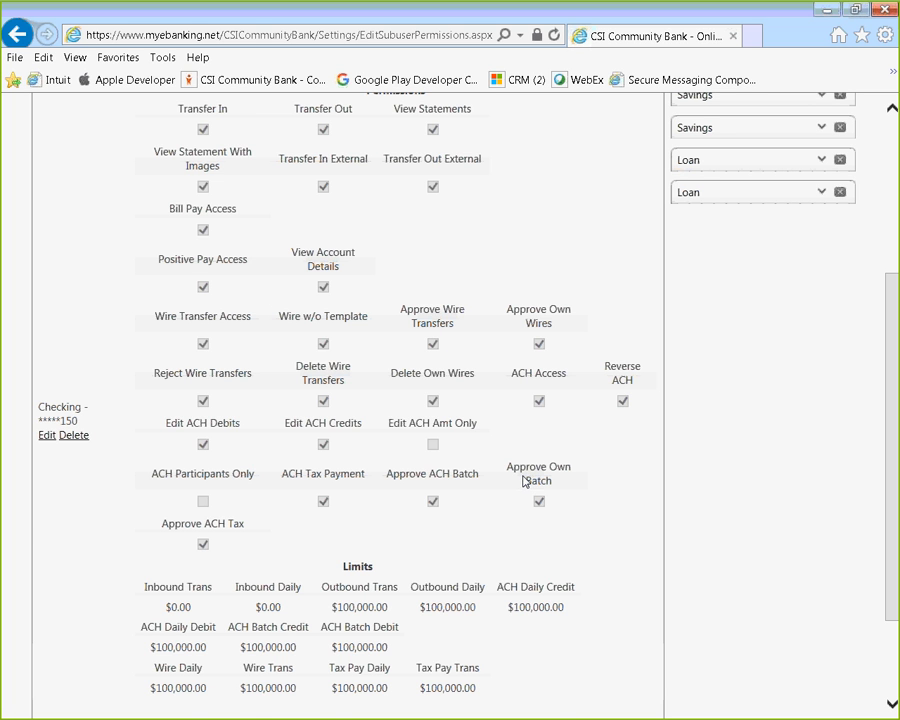
pyautogui.scroll(2, 600, 450)
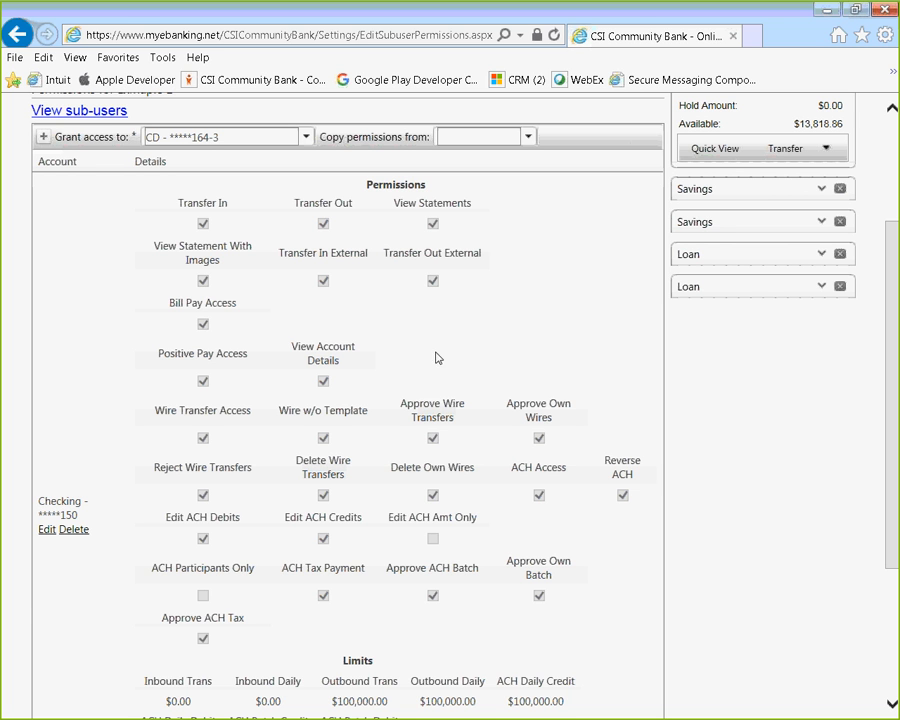
pyautogui.scroll(-2, 441, 280)
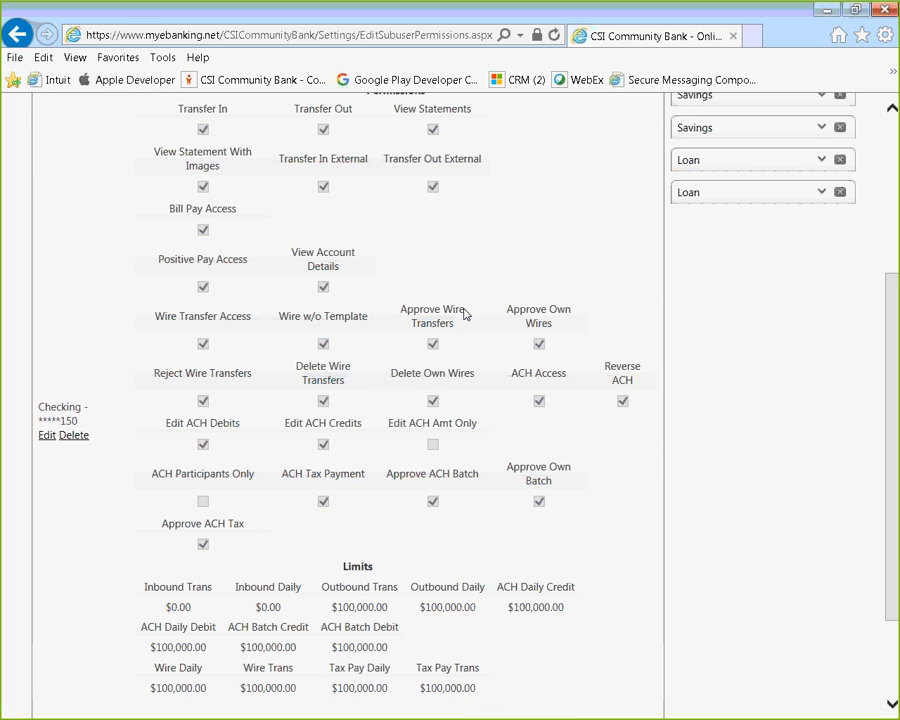
pyautogui.scroll(2, 651, 510)
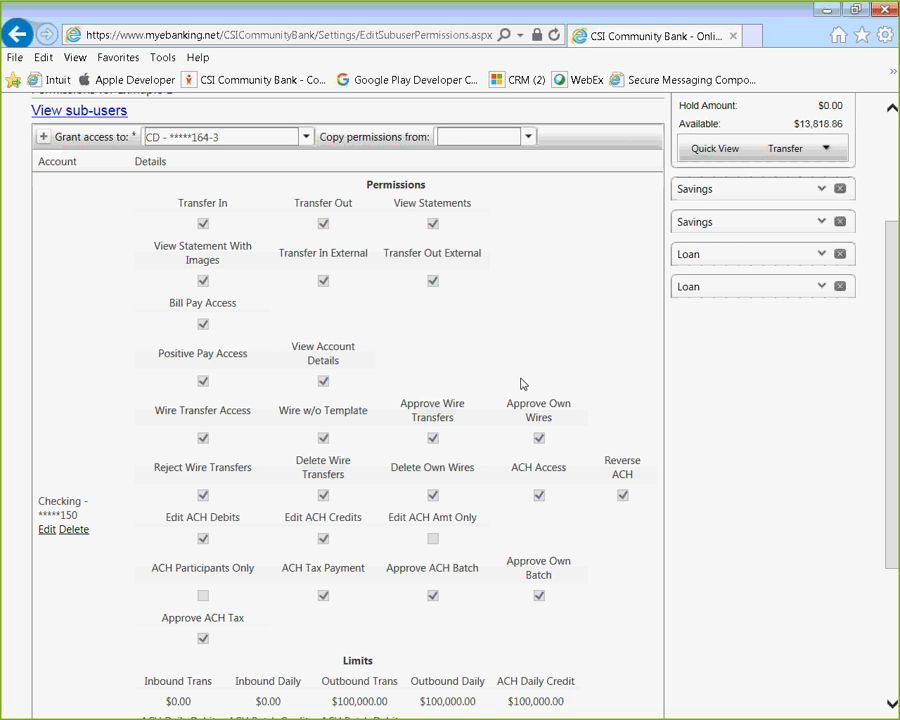
pyautogui.scroll(-2, 516, 375)
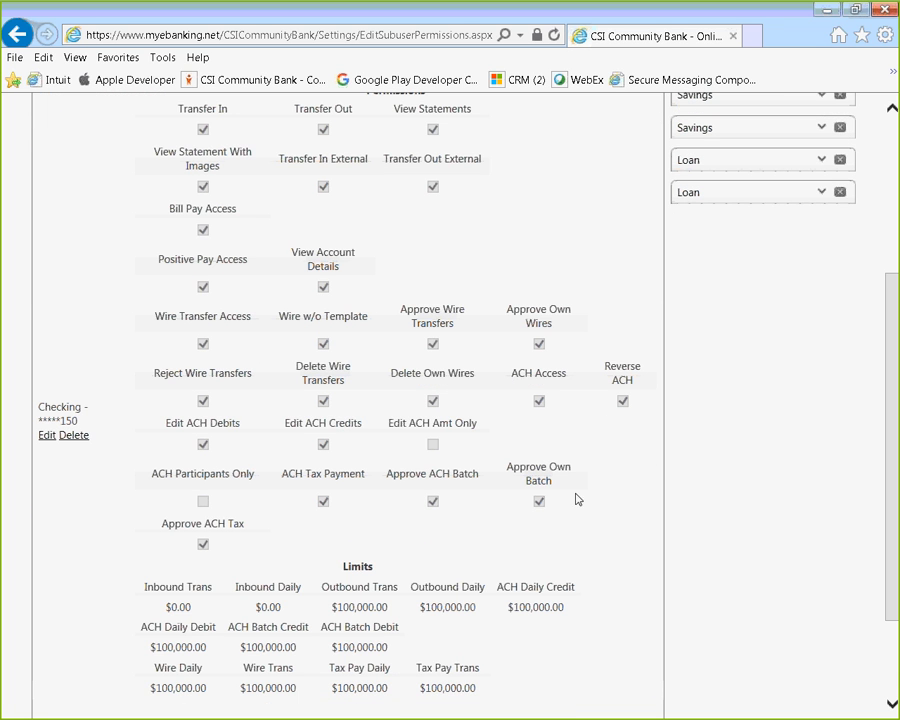
pyautogui.scroll(-3, 539, 482)
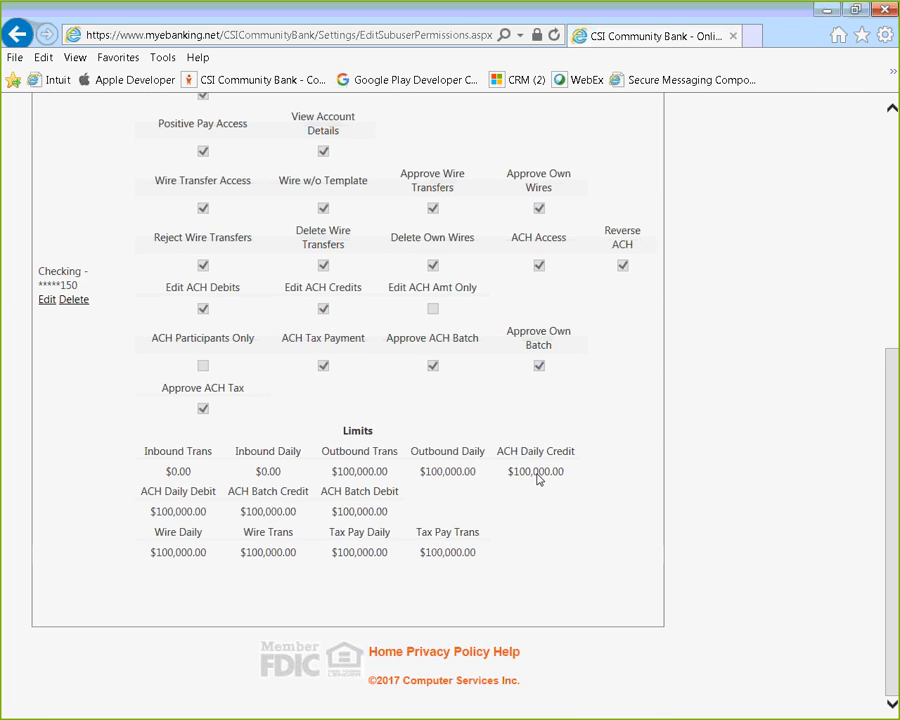
pyautogui.scroll(4, 612, 462)
pyautogui.scroll(-5, 612, 462)
pyautogui.scroll(5, 612, 465)
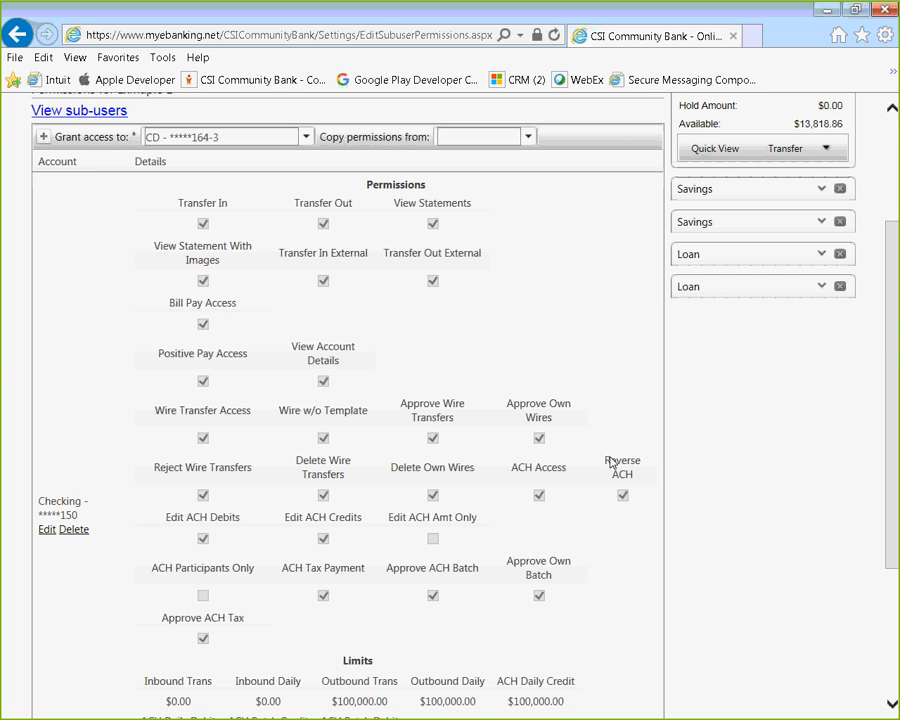
pyautogui.scroll(-5, 612, 462)
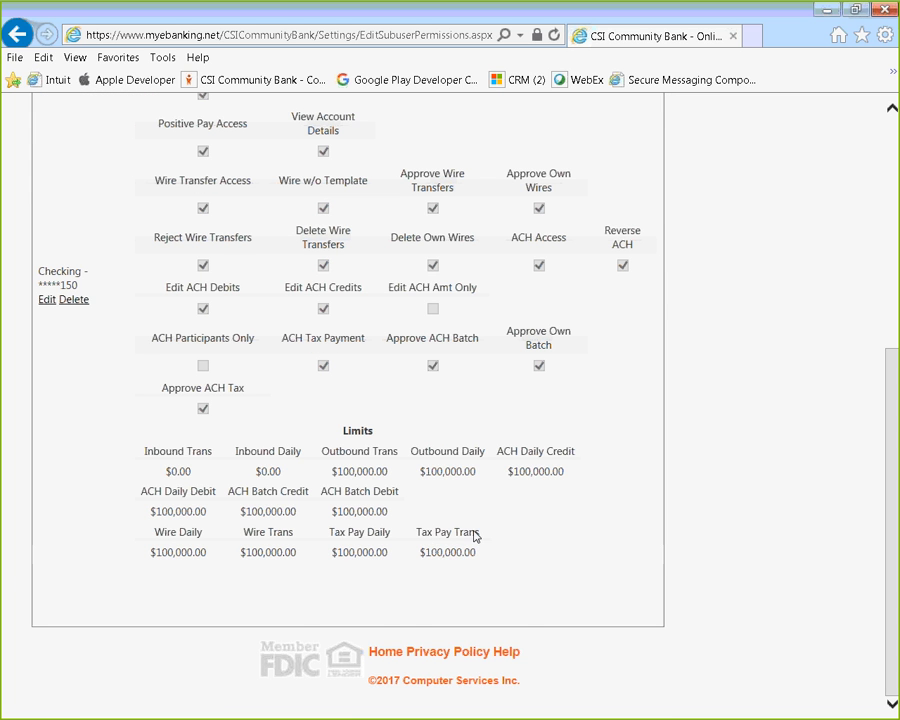
pyautogui.scroll(1, 487, 505)
pyautogui.scroll(8, 487, 505)
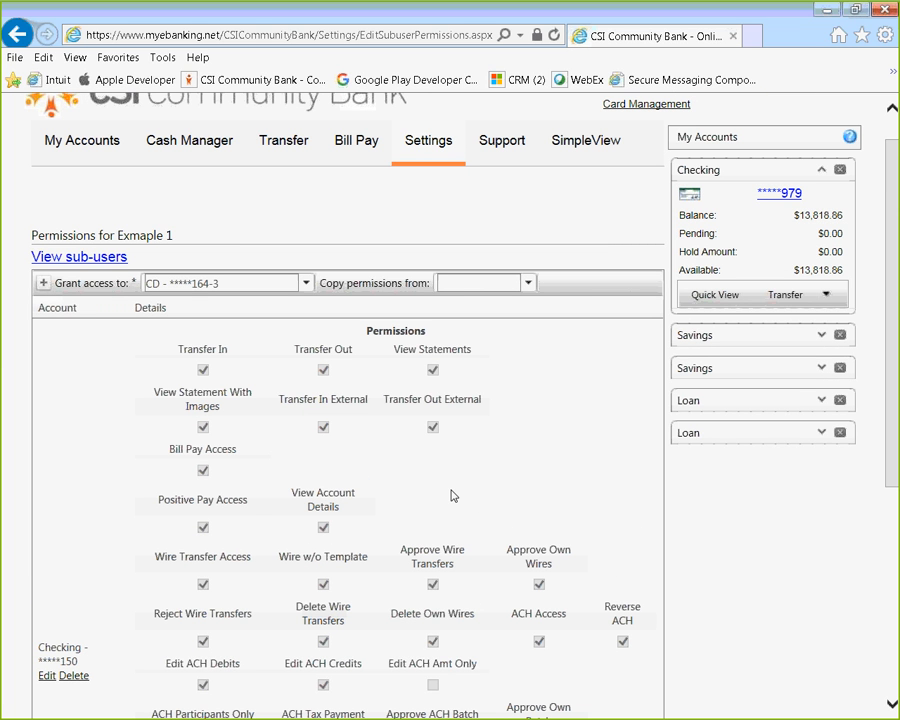
# Step: Look through the other accounts that Exmaple 1 can be granted access to, without selecting one
pyautogui.click(307, 283)
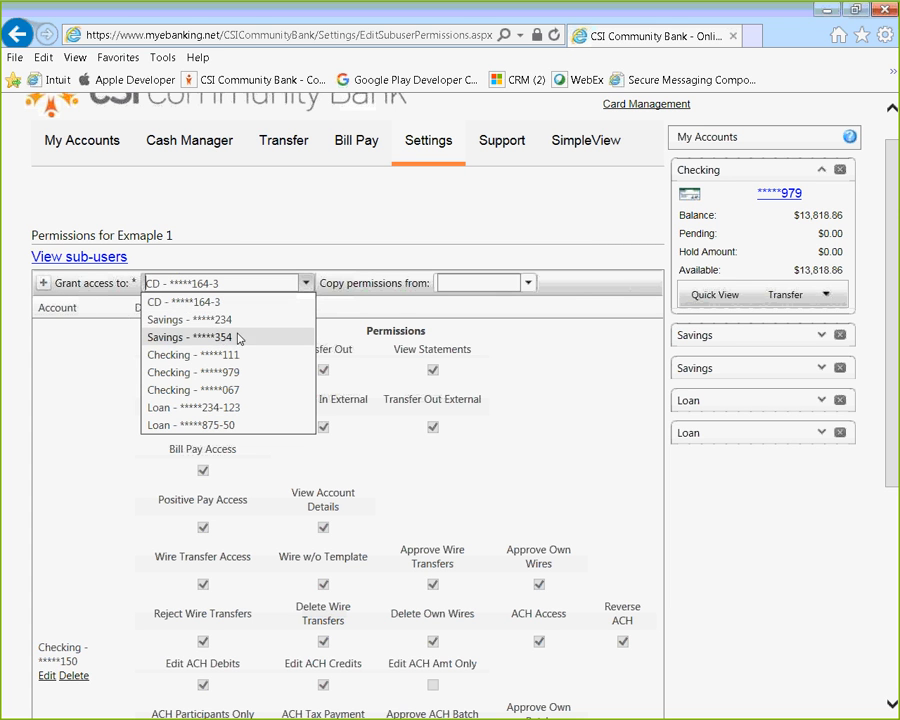
pyautogui.click(507, 499)
pyautogui.click(323, 426)
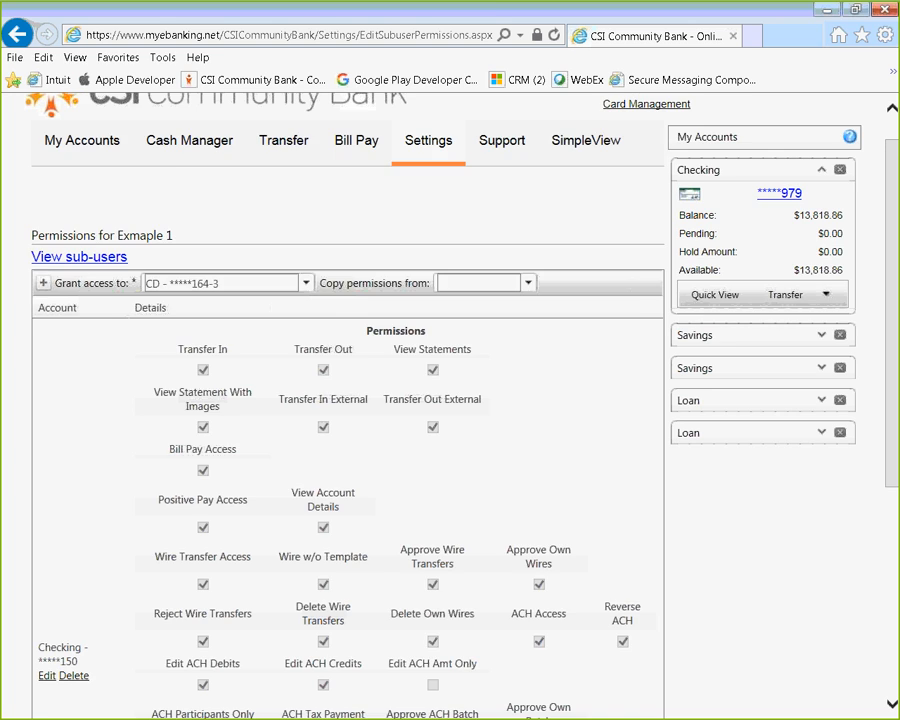
# Step: Return to the sub-user list and view Exmaple 1's editable details, closing them without changes
pyautogui.scroll(1, 348, 400)
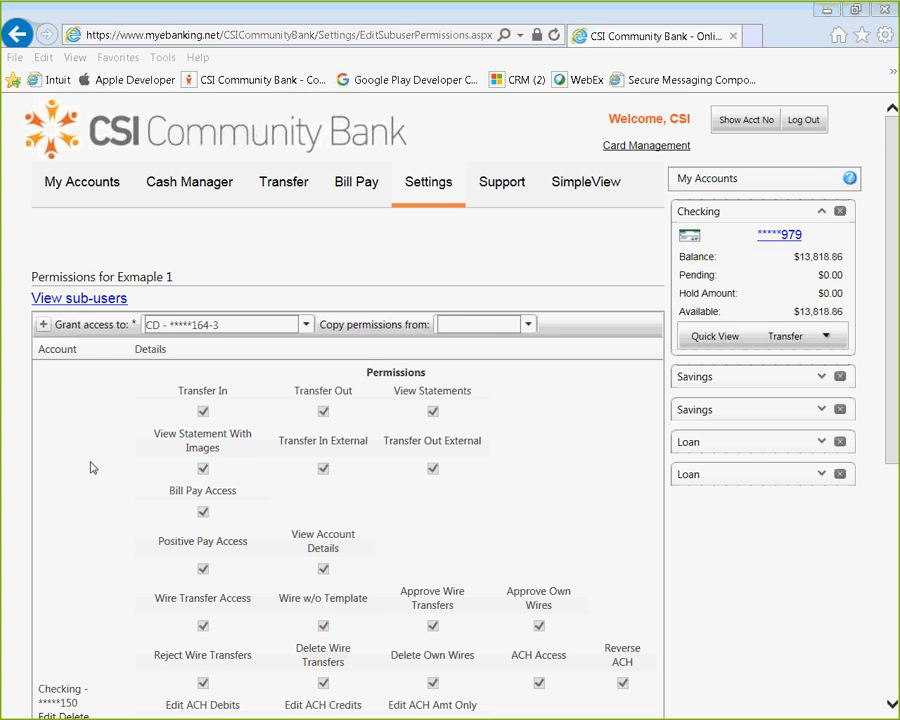
pyautogui.click(96, 303)
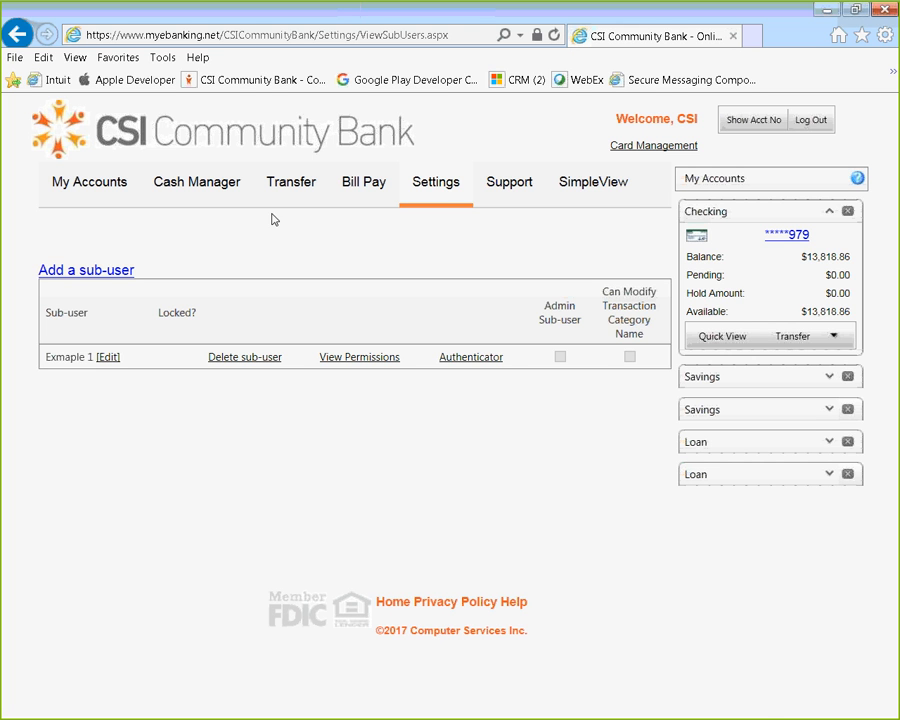
pyautogui.moveTo(440, 192)
pyautogui.click(108, 357)
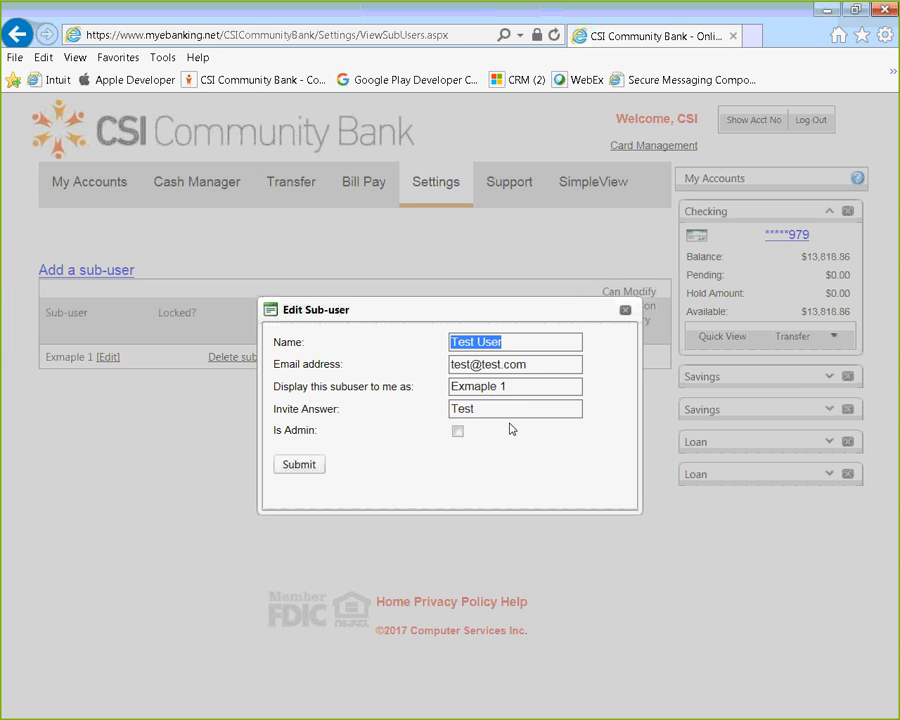
pyautogui.click(626, 311)
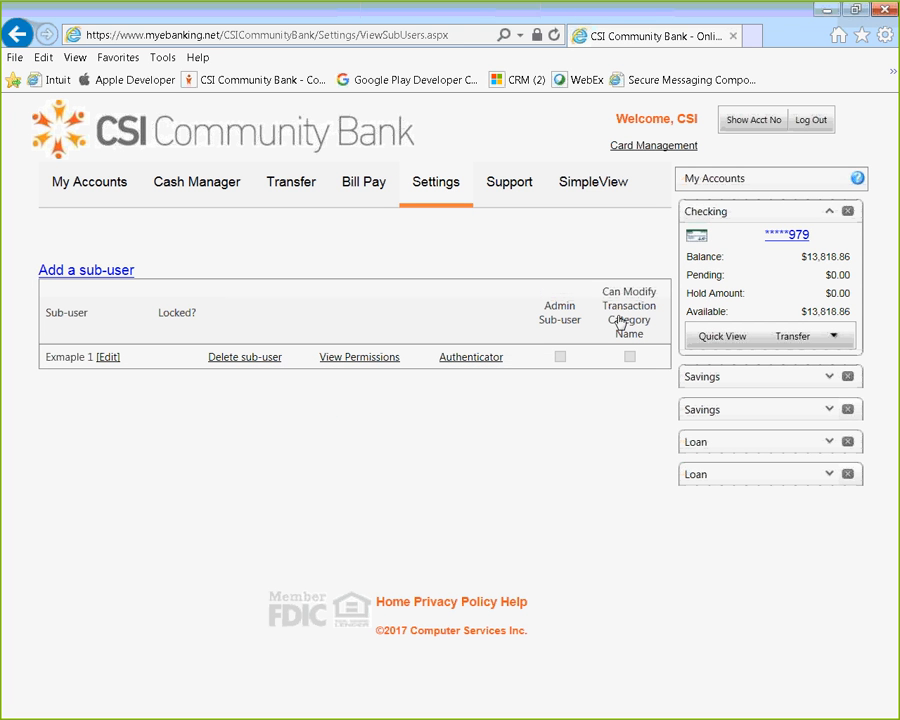